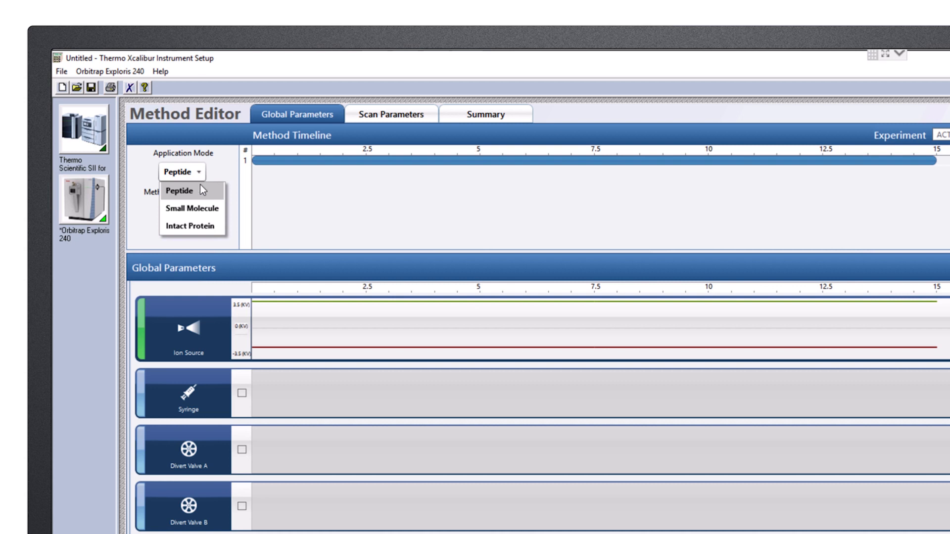
Set the application mode to Small Molecule.
left_click(197, 212)
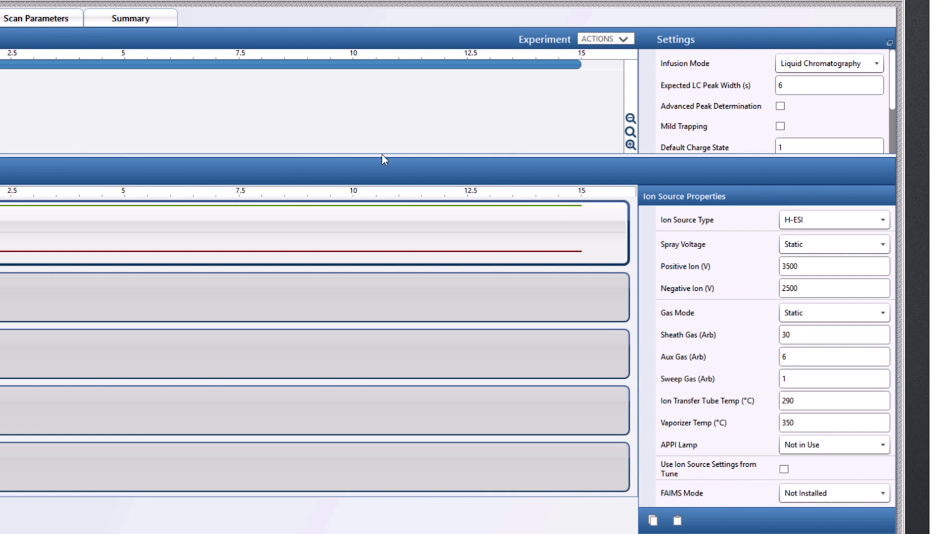
left_click_drag(378, 181, 377, 256)
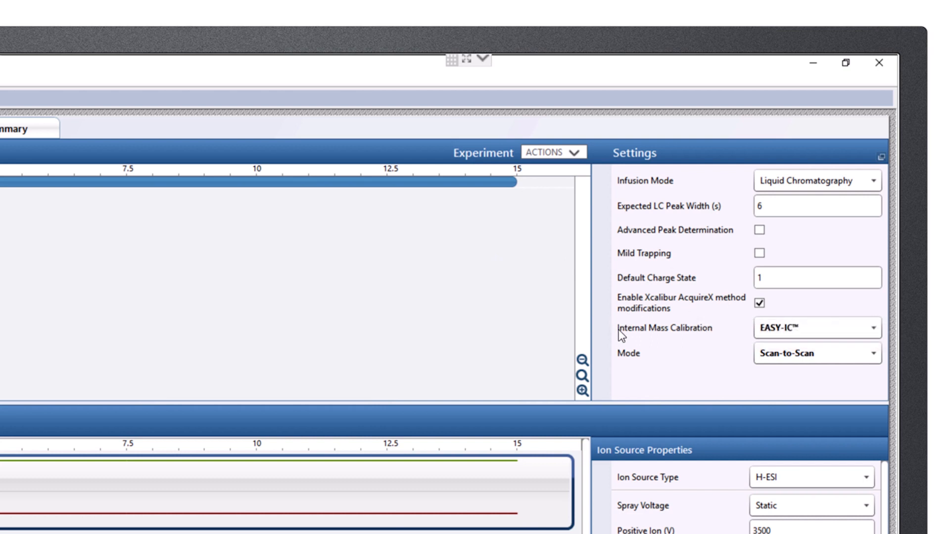
Set internal mass calibration to EASY-IC™ and its mode to Run Start.
mouse_move(629, 332)
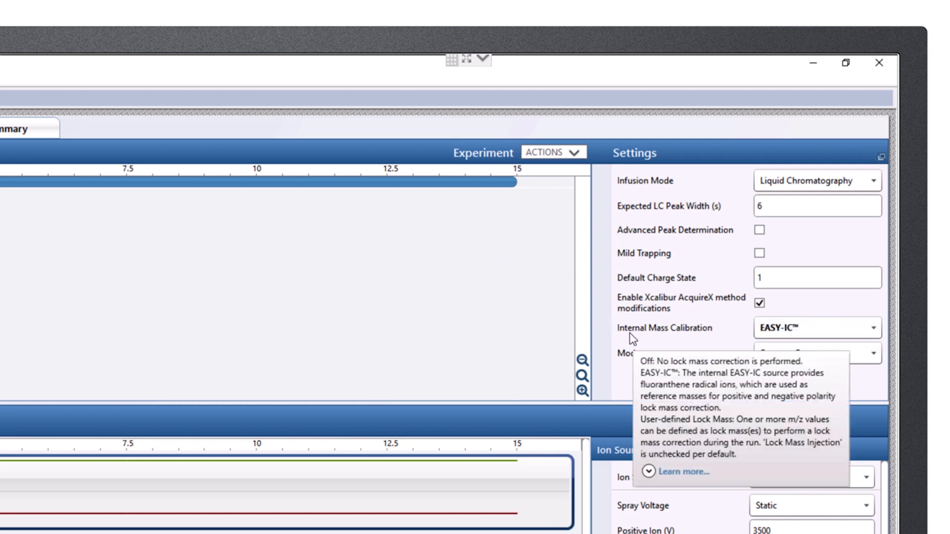
left_click(766, 331)
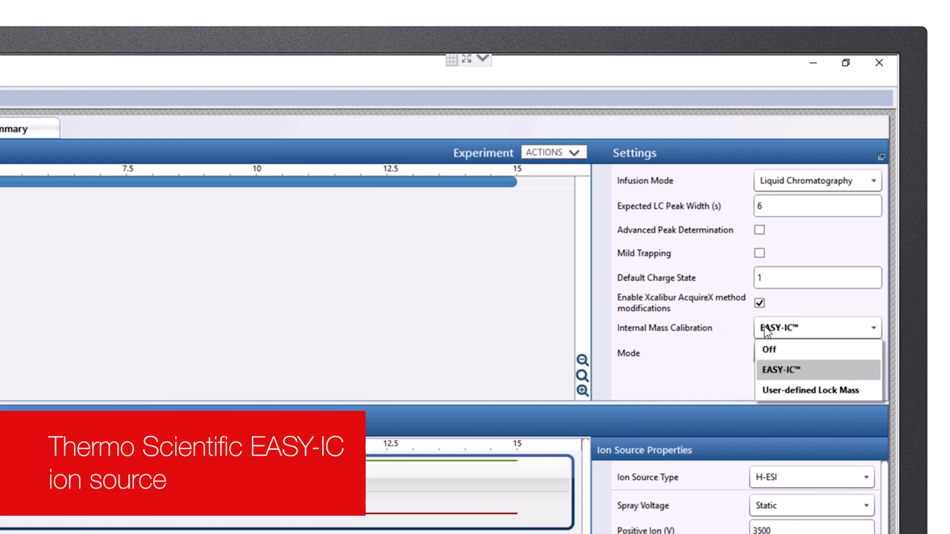
left_click(777, 370)
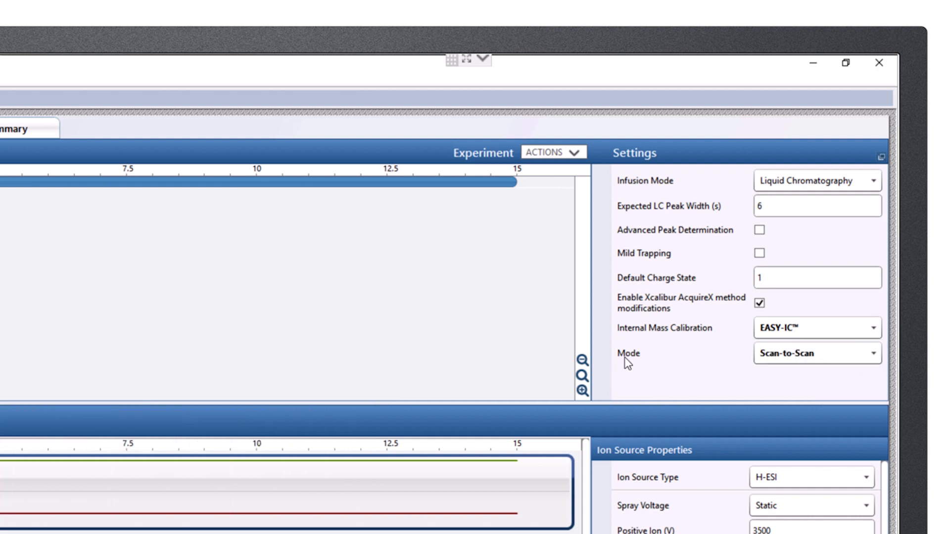
left_click(780, 357)
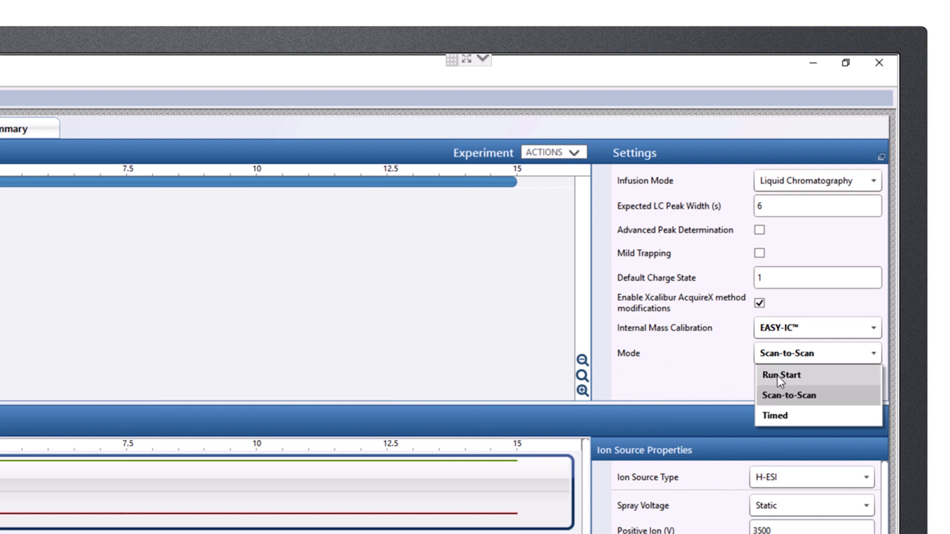
left_click(779, 376)
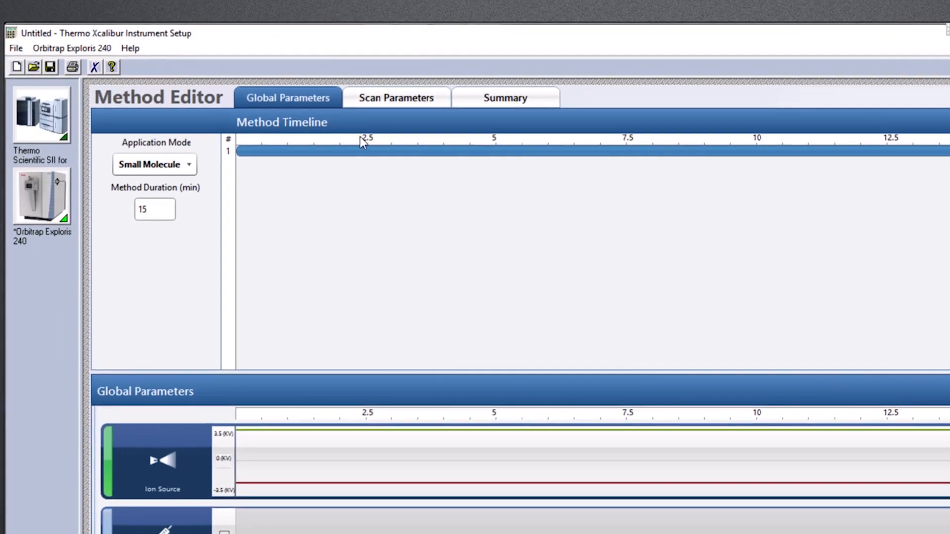
Open the scan parameters and browse the available MS and MS² scan types in the tree view.
left_click(394, 95)
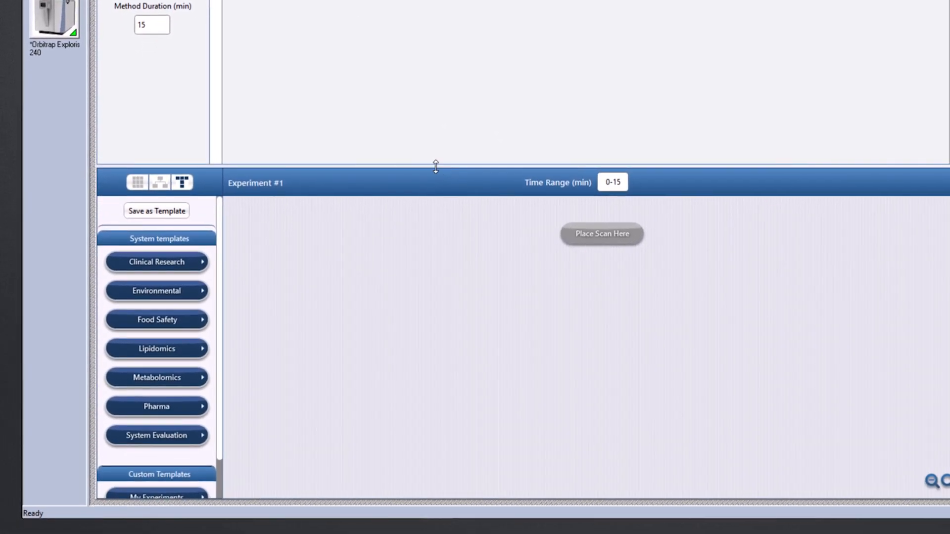
left_click_drag(436, 166, 415, 59)
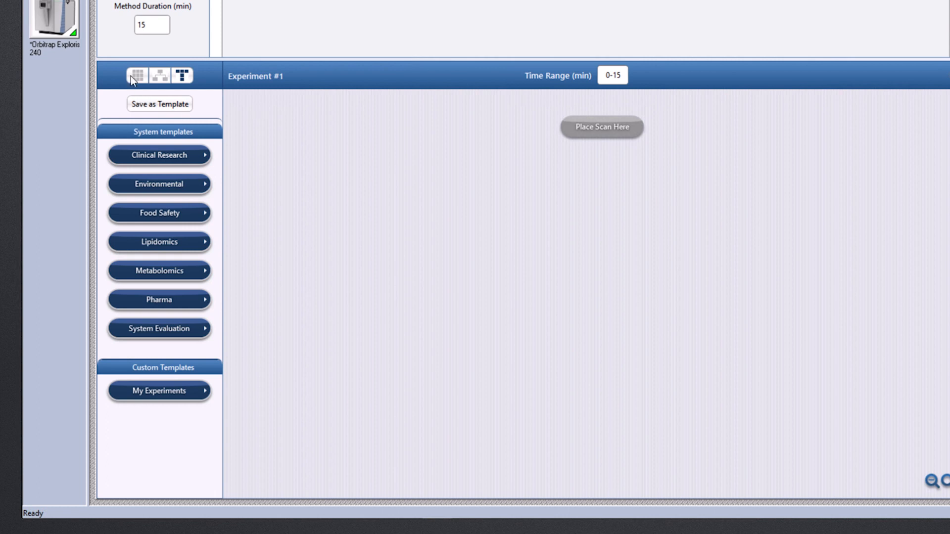
left_click(163, 79)
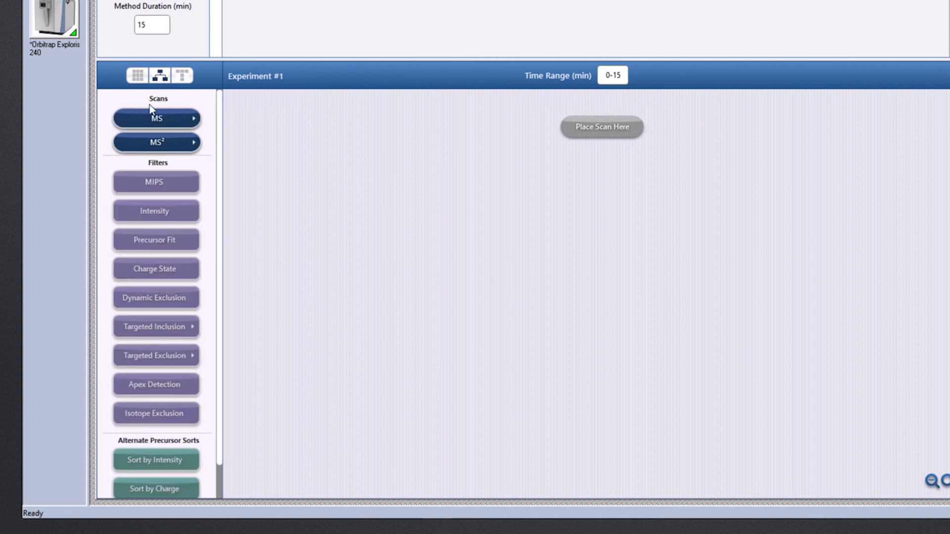
left_click(158, 120)
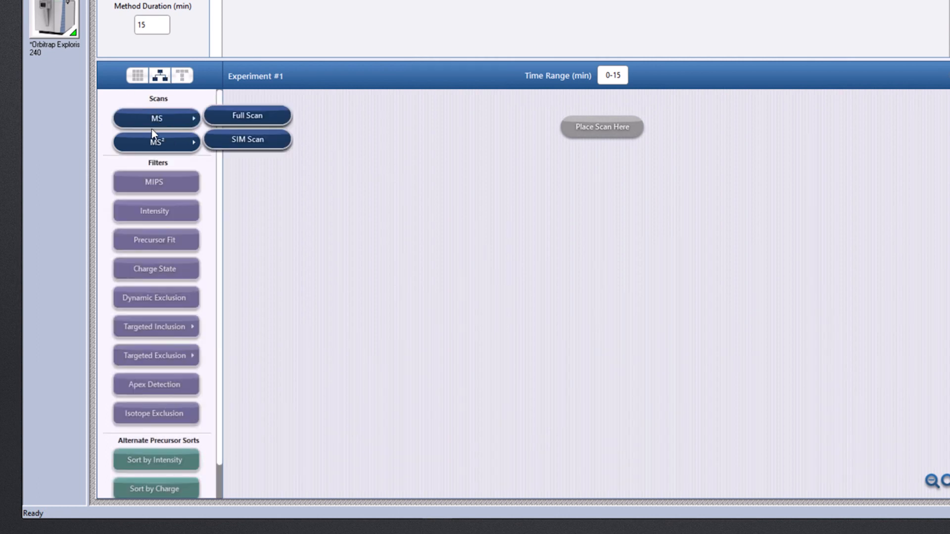
mouse_move(152, 144)
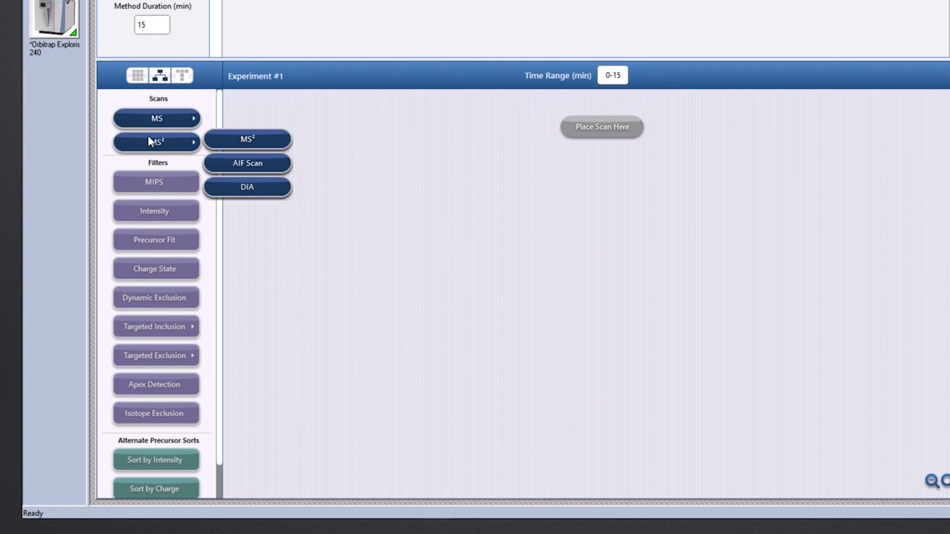
Browse the system template categories such as Clinical Research and Food Safety.
left_click(182, 76)
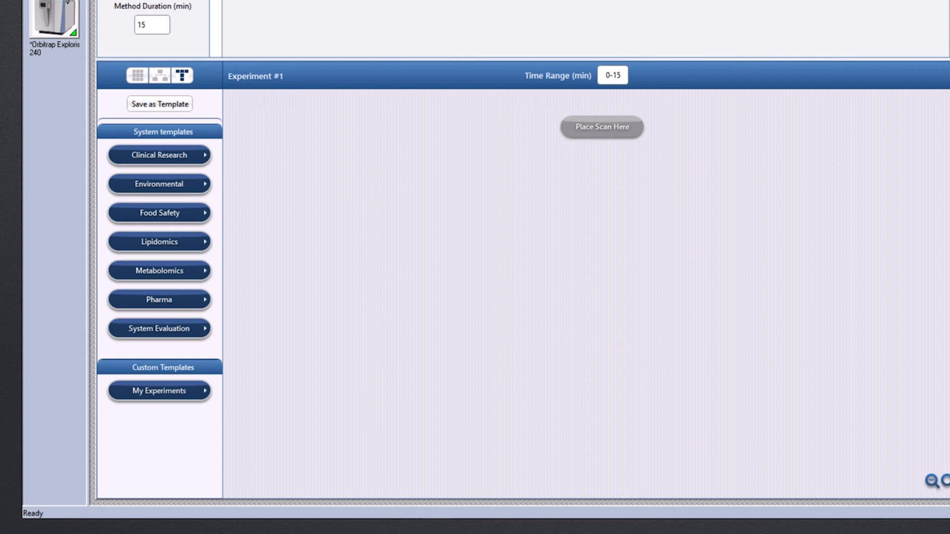
left_click(153, 153)
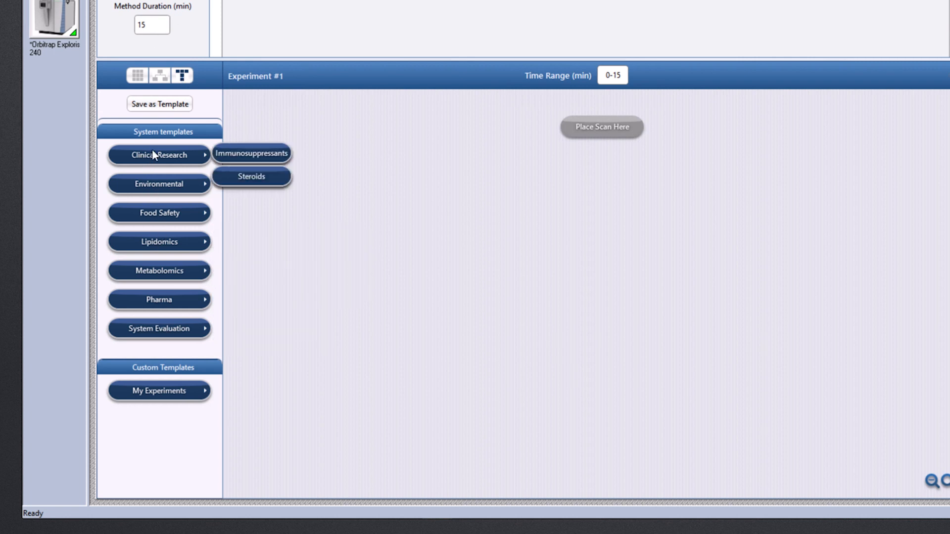
left_click(153, 211)
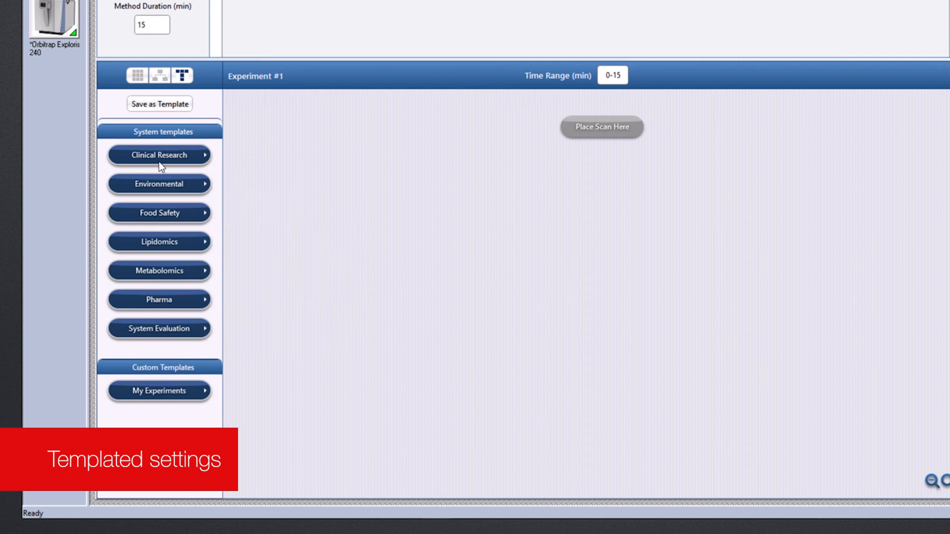
mouse_move(158, 160)
mouse_move(161, 188)
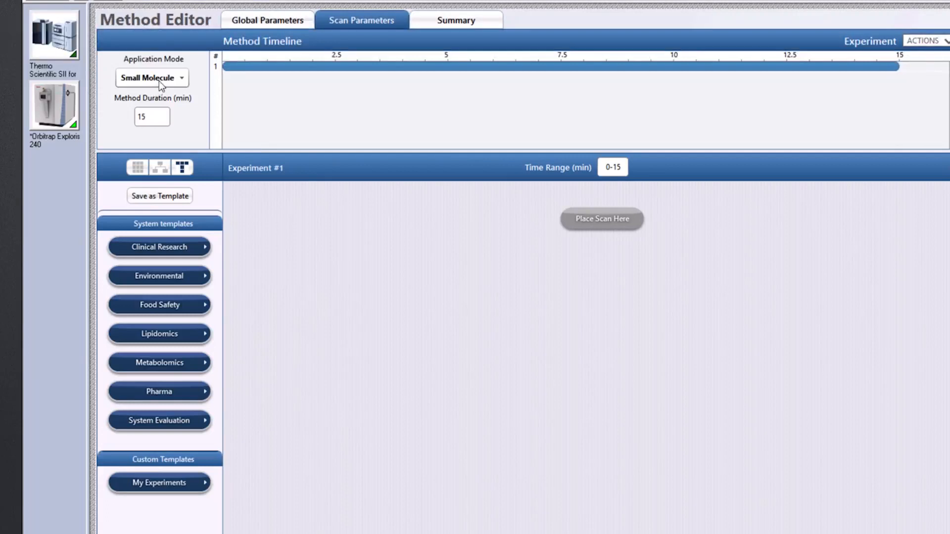
Compare the system templates offered for the Peptide, Intact Protein and Small Molecule application modes, ending on Small Molecule.
left_click(159, 81)
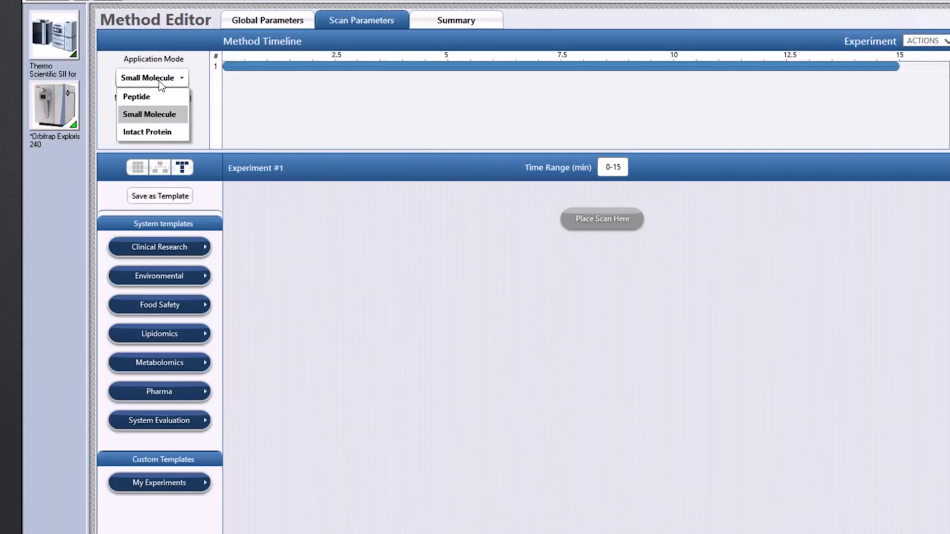
left_click(153, 106)
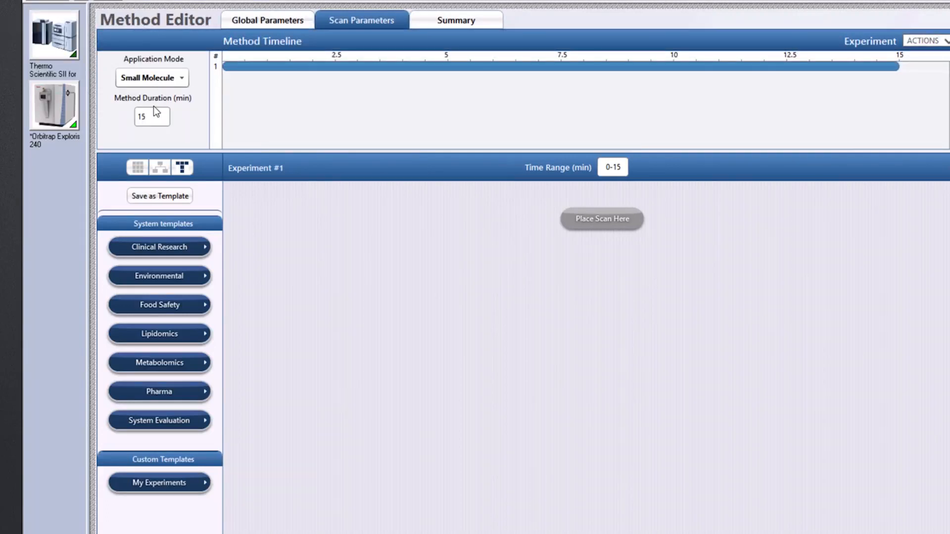
left_click(156, 83)
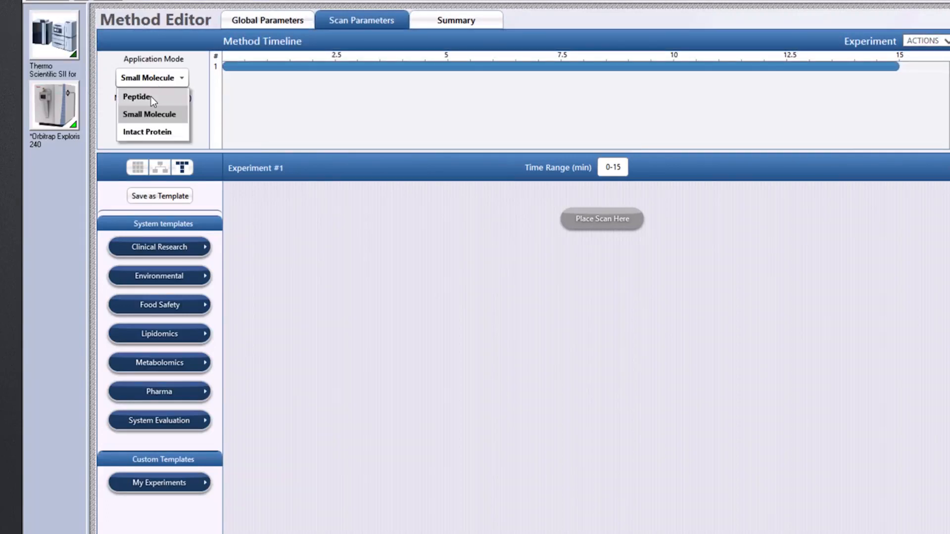
left_click(150, 97)
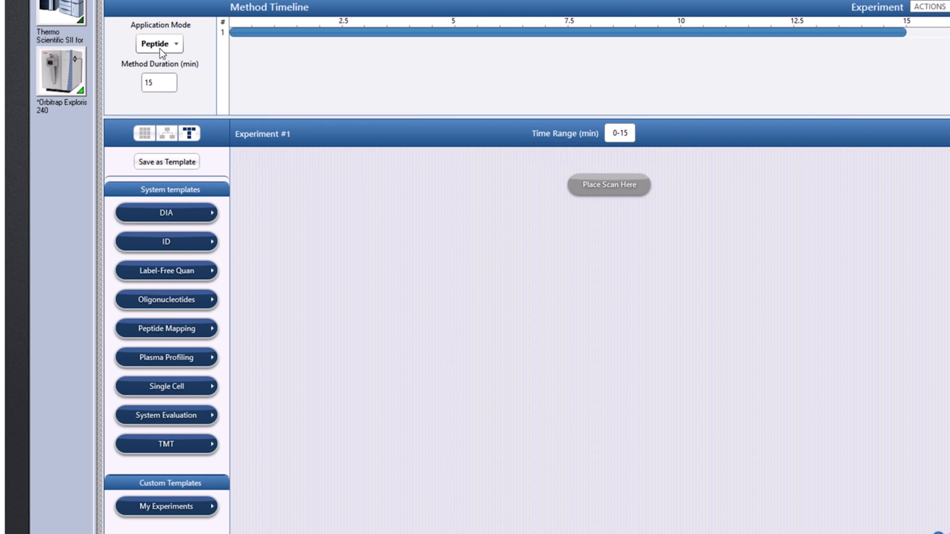
left_click(156, 43)
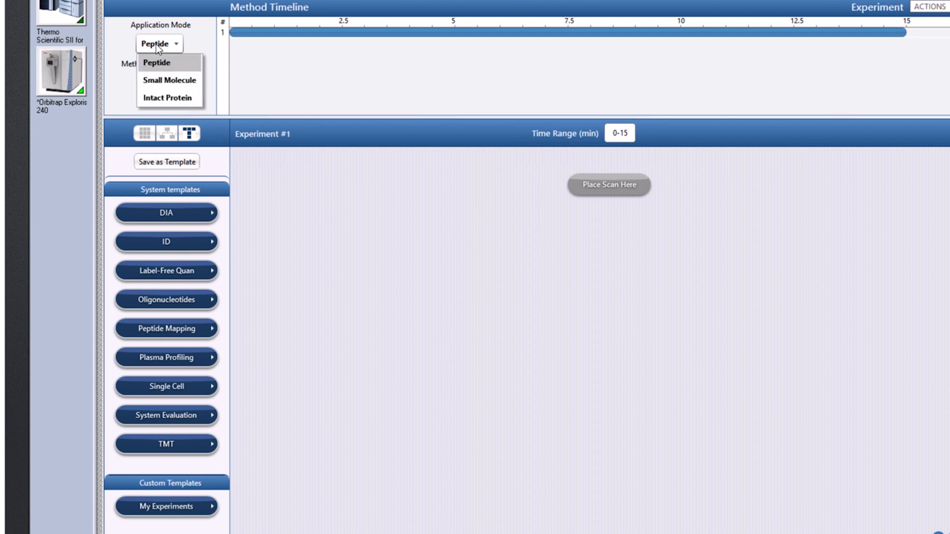
left_click(169, 99)
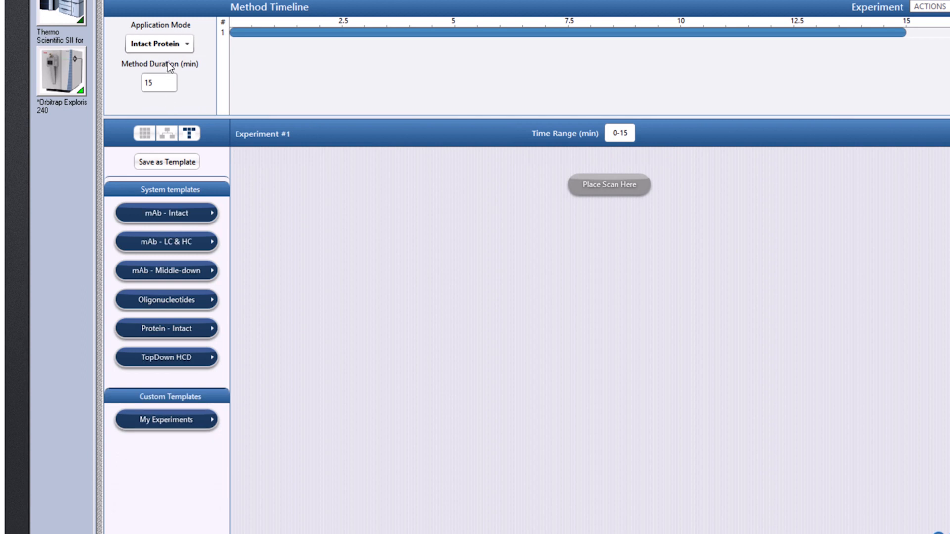
left_click(162, 48)
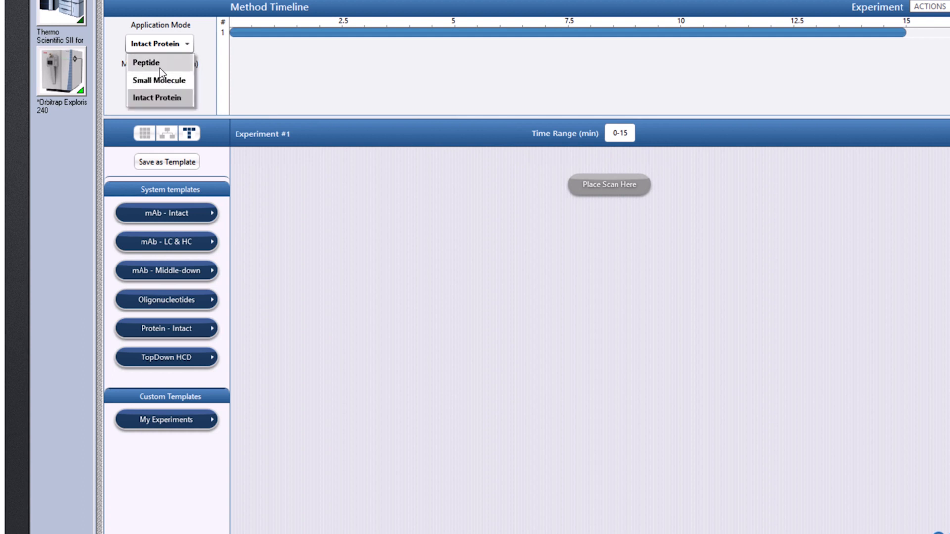
left_click(163, 81)
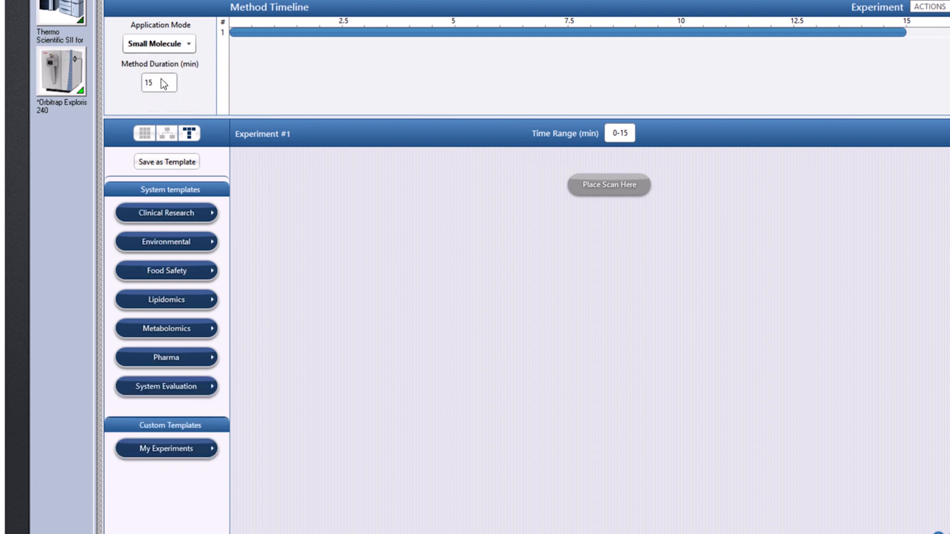
Place the Food Safety template VetDrugs FS ddMS2 Targets unscheduled into the experiment, using the template's source settings.
left_click(163, 275)
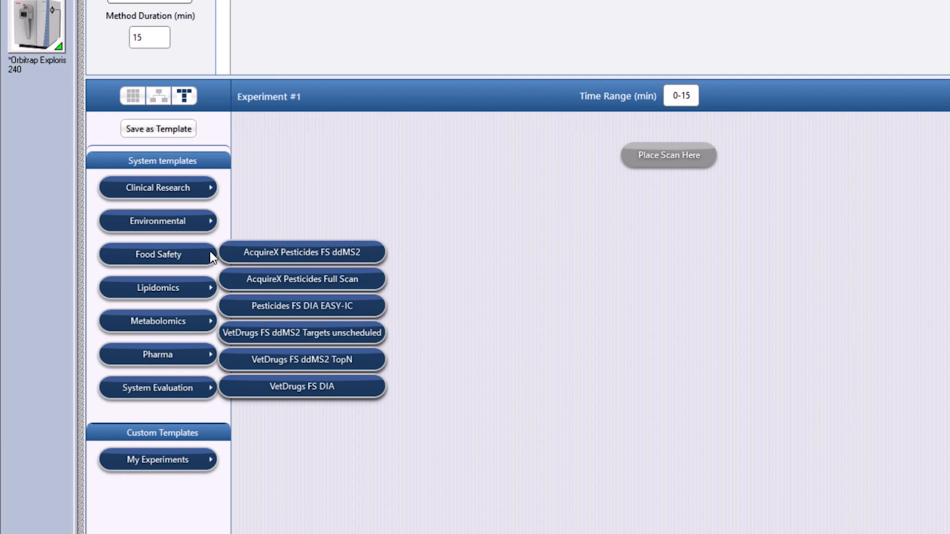
mouse_move(173, 258)
left_click_drag(239, 338, 673, 148)
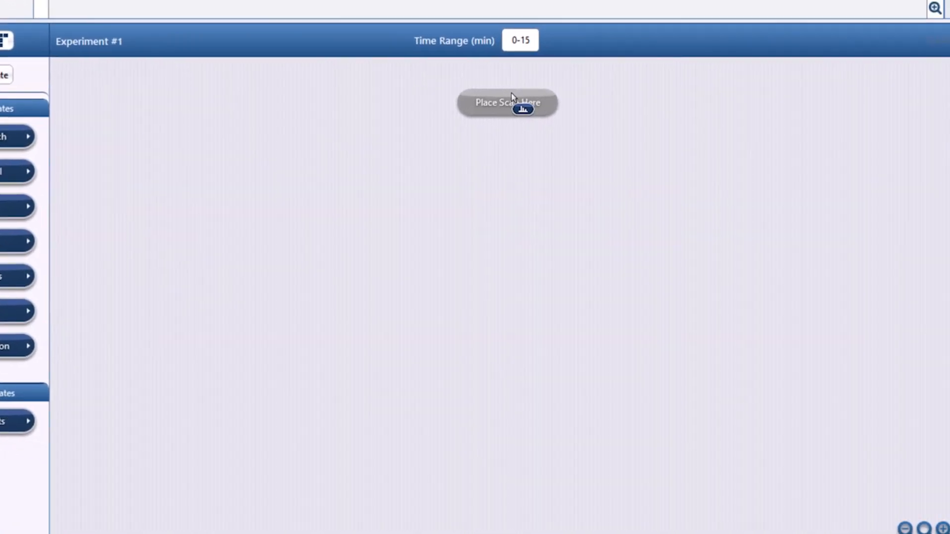
left_click_drag(512, 96, 509, 99)
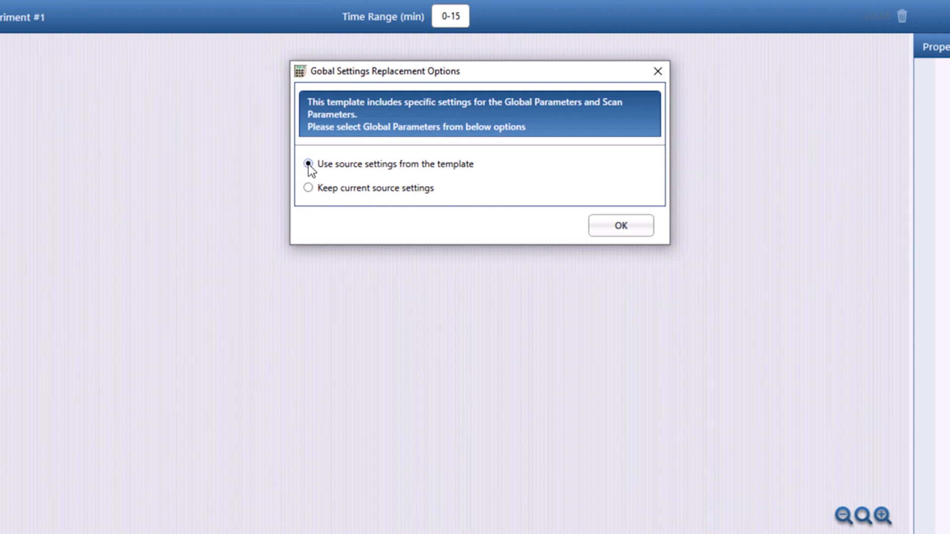
left_click(609, 231)
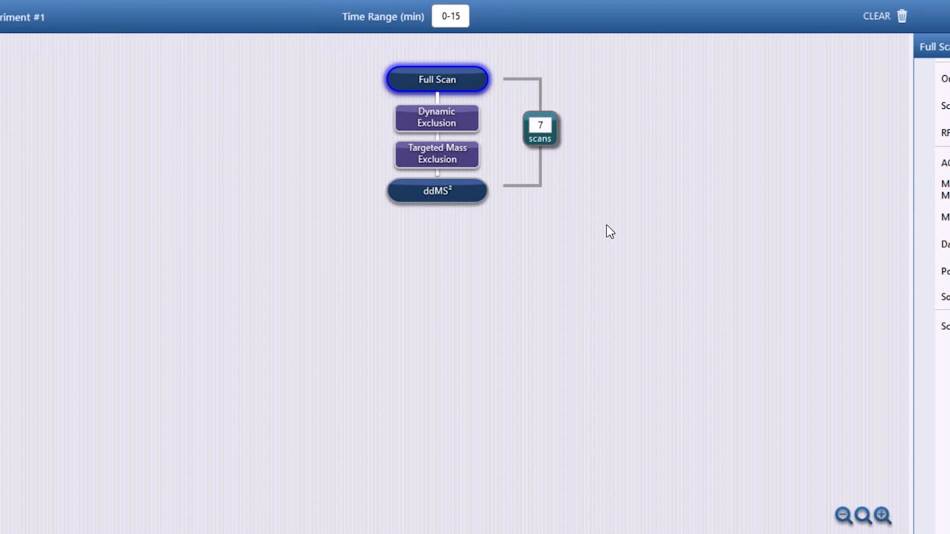
Review the properties of each scan node and the method summary, then return to global parameters.
left_click(406, 81)
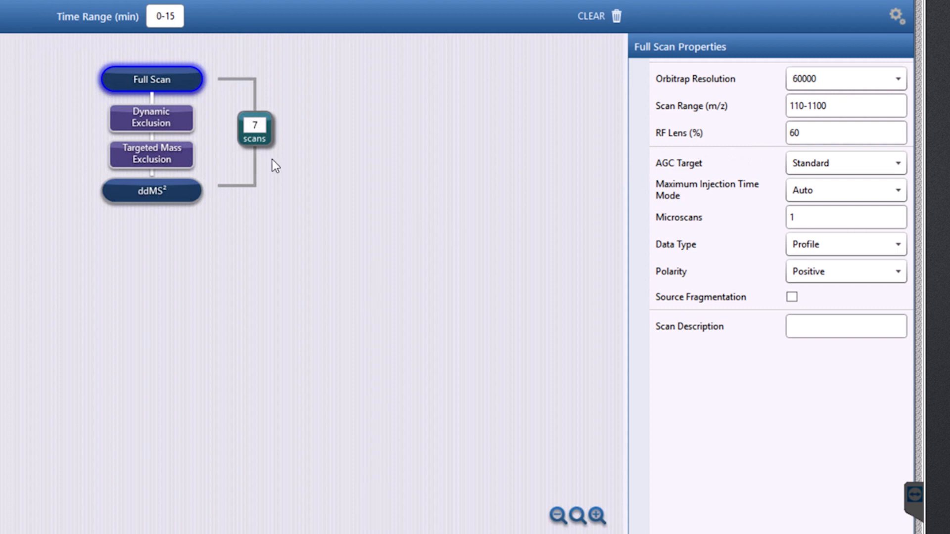
left_click(128, 126)
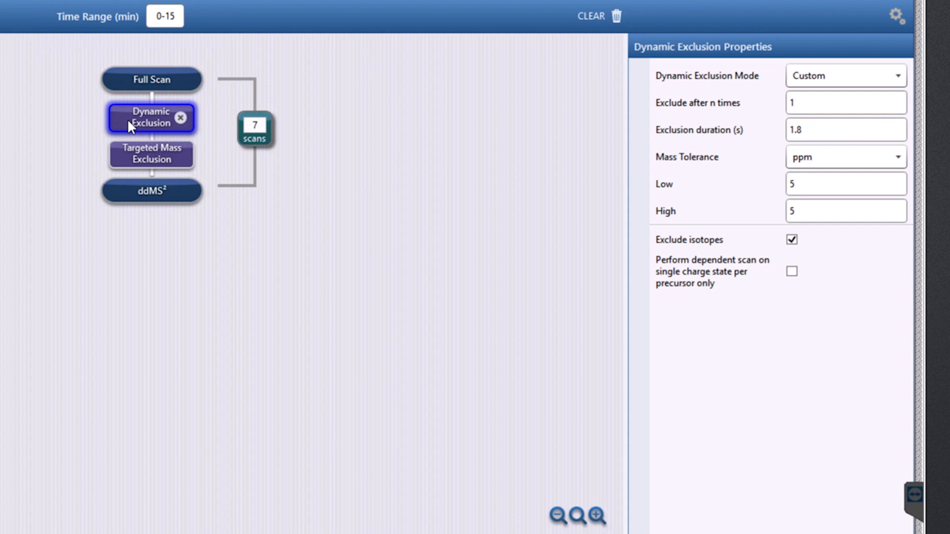
left_click(135, 146)
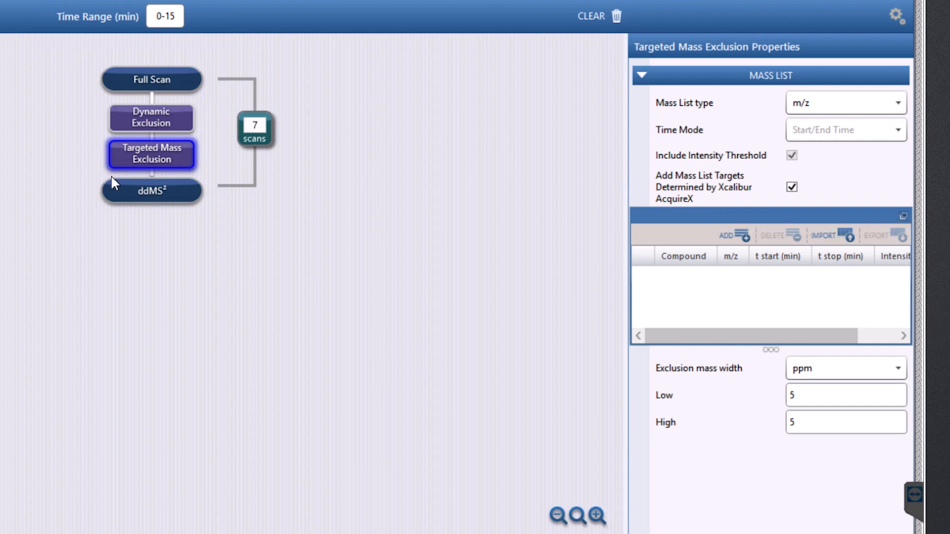
left_click(142, 196)
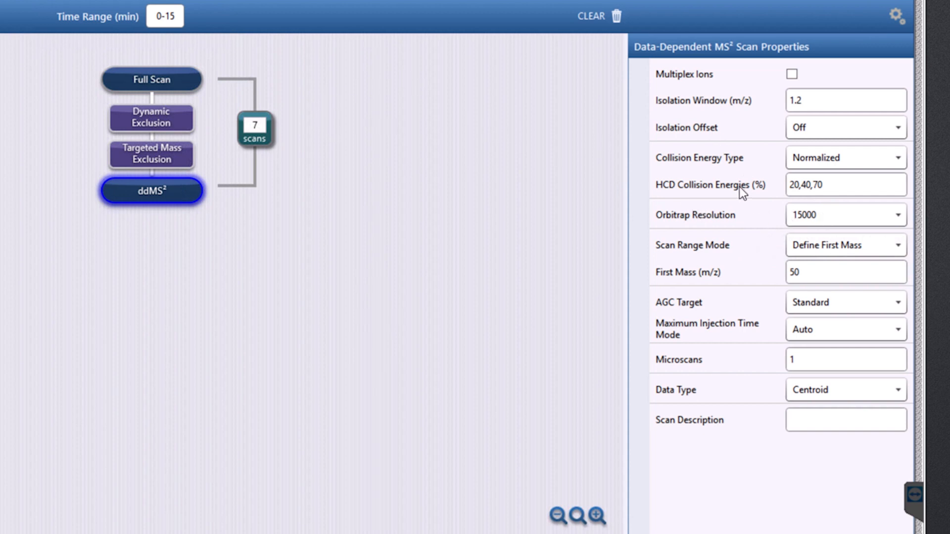
mouse_move(702, 184)
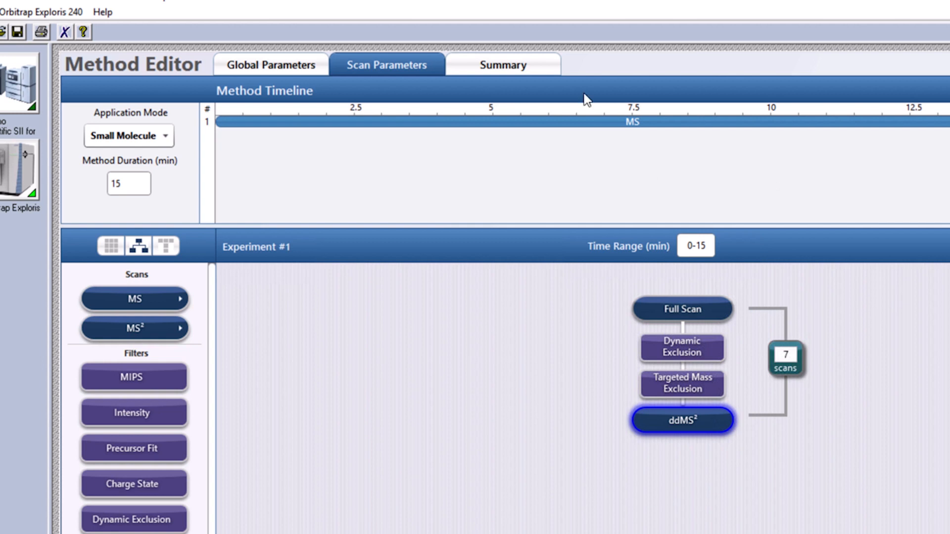
left_click(505, 64)
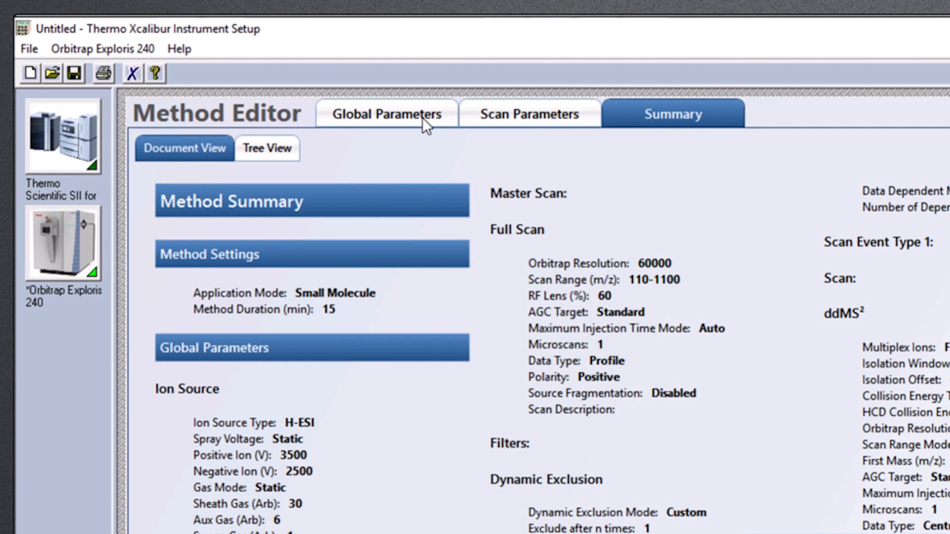
left_click(405, 118)
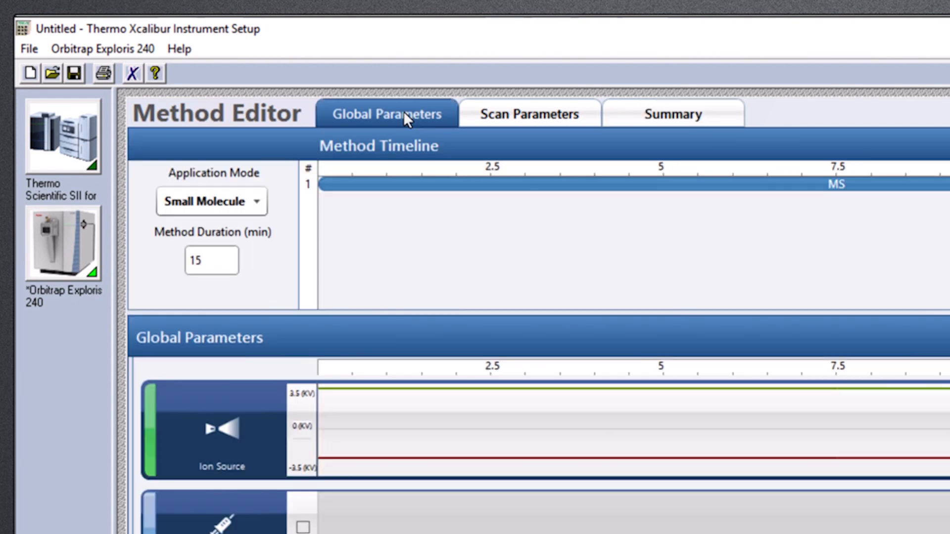